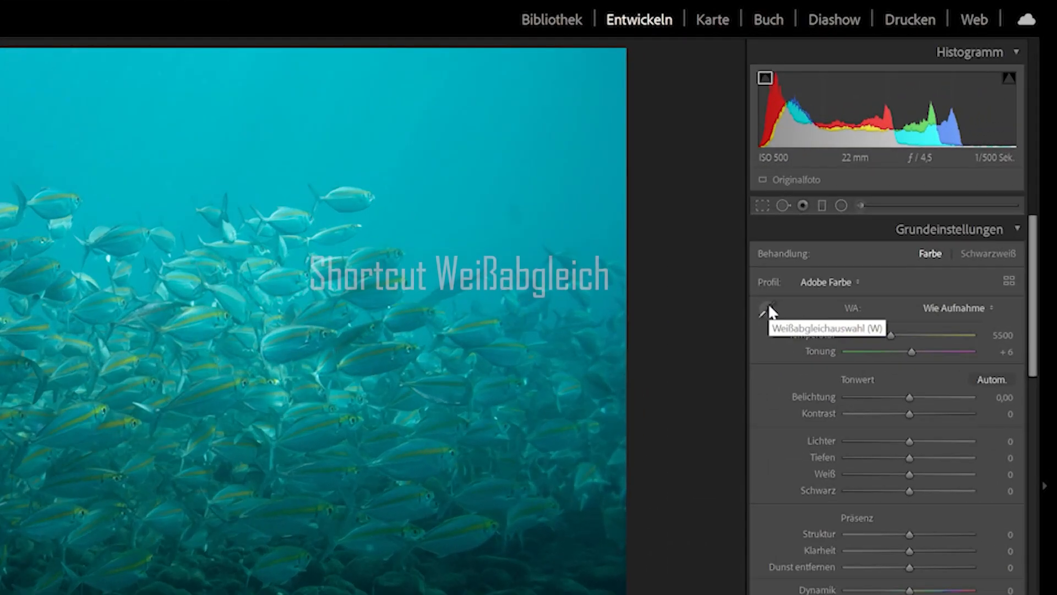
Step: Neutralize the white balance on the pale stone on the seabed and set Kontrast to +18, Schwarz to −12 and Tiefen to +39
key("w")
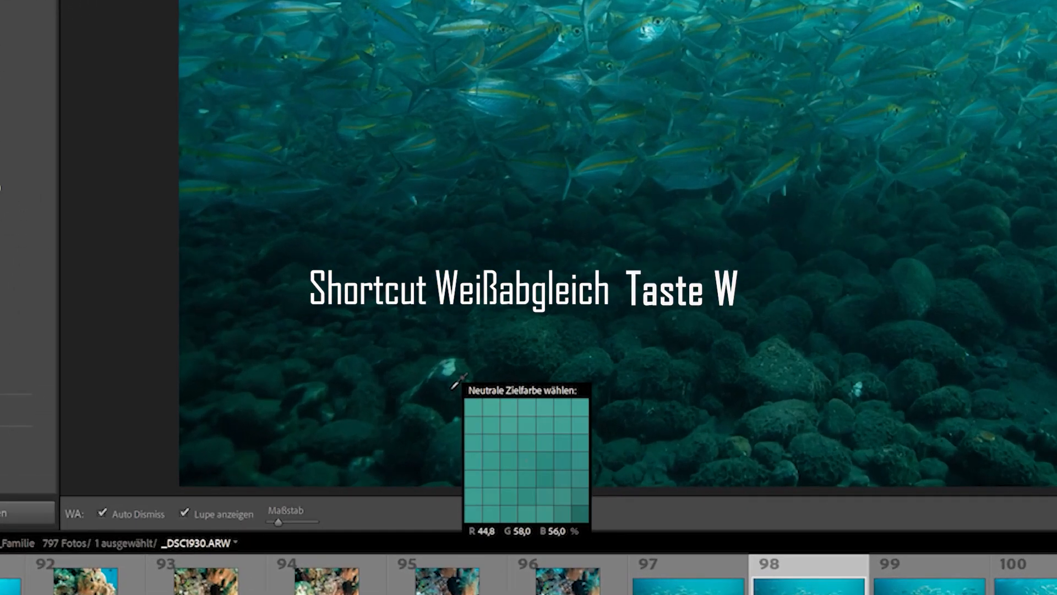
left_click(354, 418)
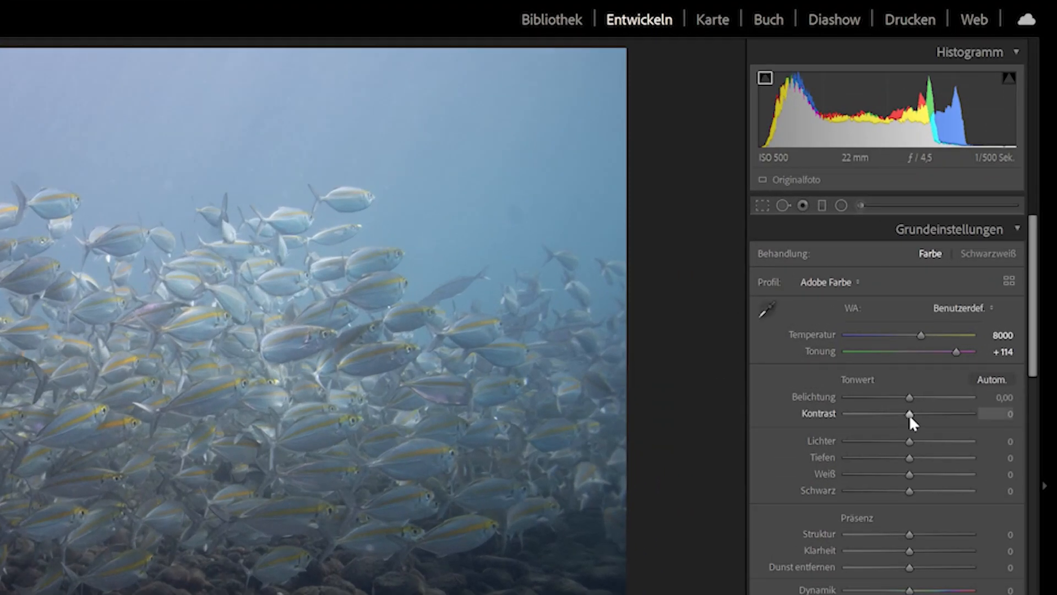
left_click_drag(909, 414, 920, 411)
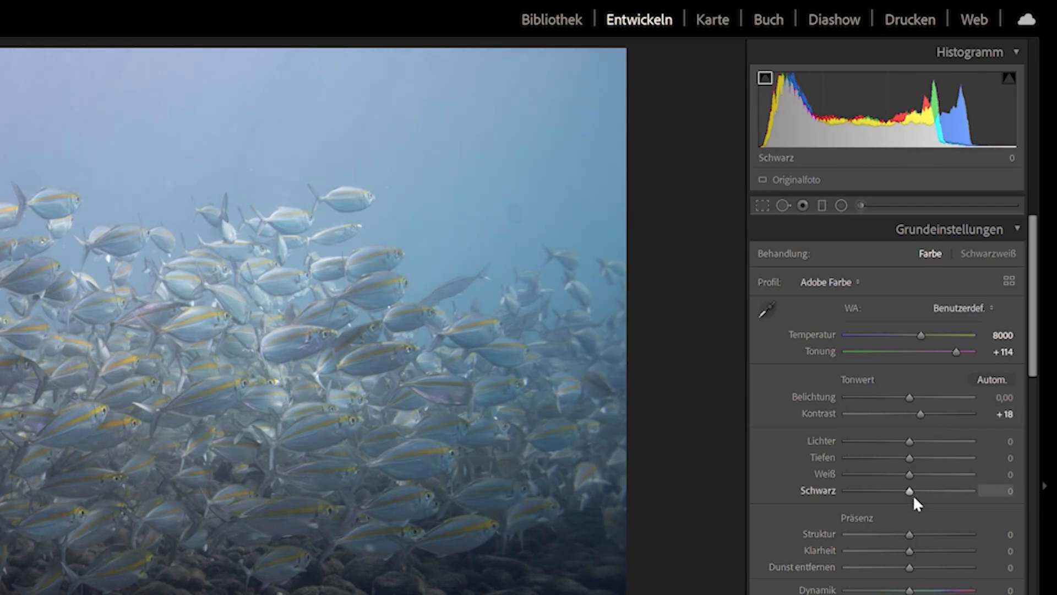
left_click_drag(909, 489, 901, 491)
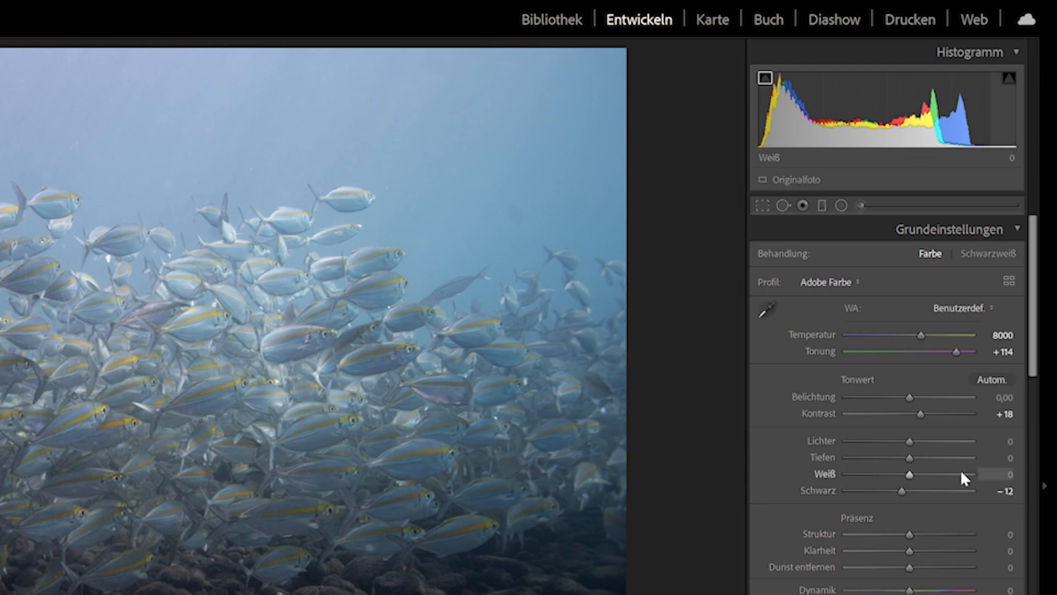
left_click_drag(909, 459, 934, 458)
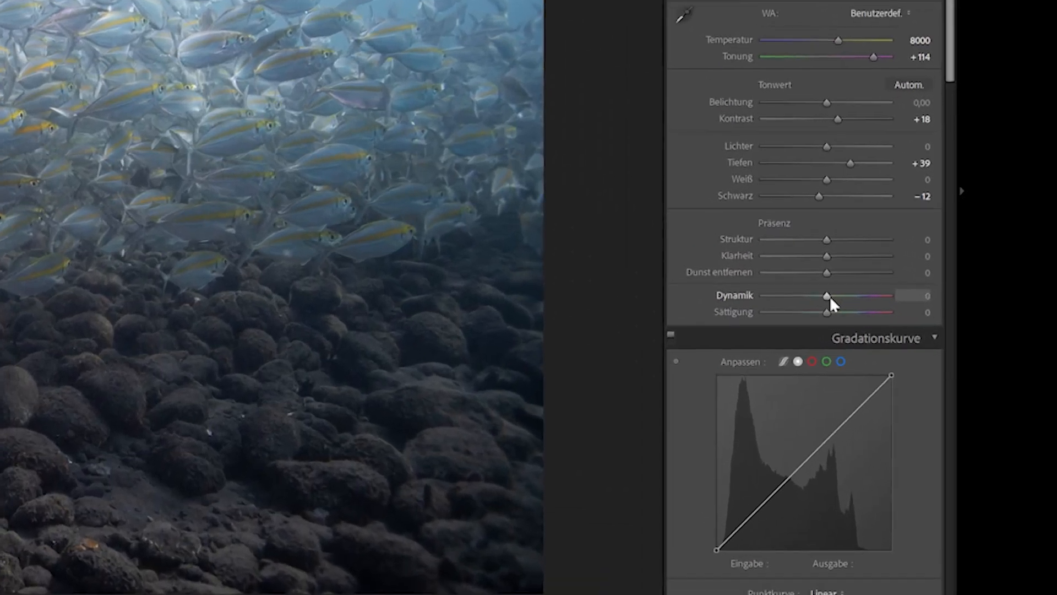
Step: Set Dynamik to +64, Sättigung to −19, Dunst entfernen to −2, Klarheit to +7 and Struktur to +13
left_click_drag(890, 306, 866, 295)
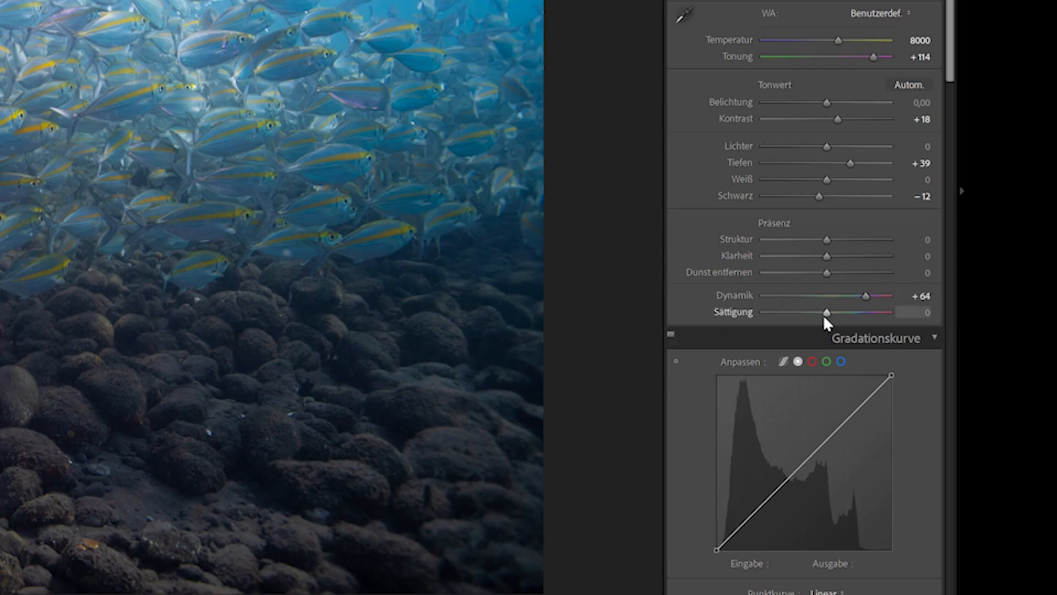
left_click_drag(823, 315, 813, 311)
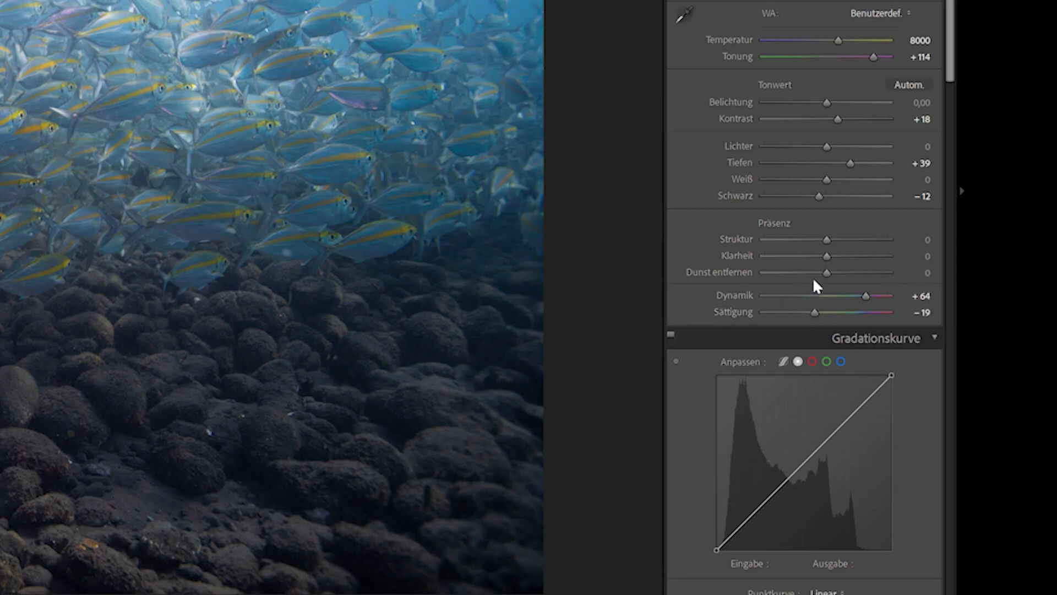
mouse_move(820, 272)
left_mouse_down()
mouse_move(835, 277)
mouse_move(826, 276)
left_mouse_up()
mouse_move(823, 237)
left_mouse_down()
mouse_move(834, 236)
mouse_move(820, 256)
mouse_move(834, 237)
left_mouse_up()
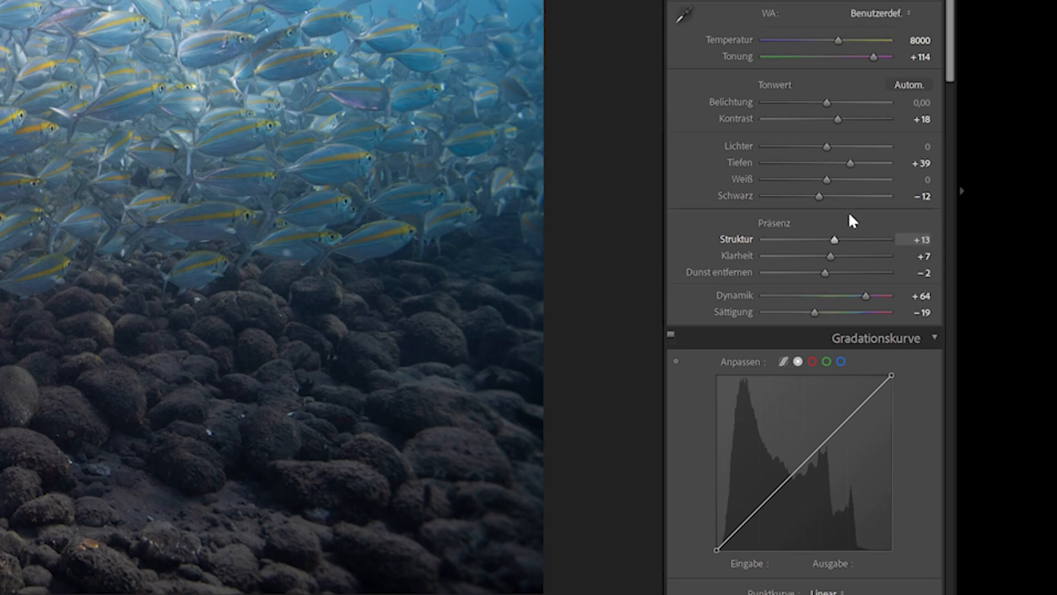
Step: Brighten the tone curve with a midtone point at input 111, output 133 and a shadow point at input 41, output 49
scroll(831, 276, "down", 10)
scroll(818, 376, "up", 3)
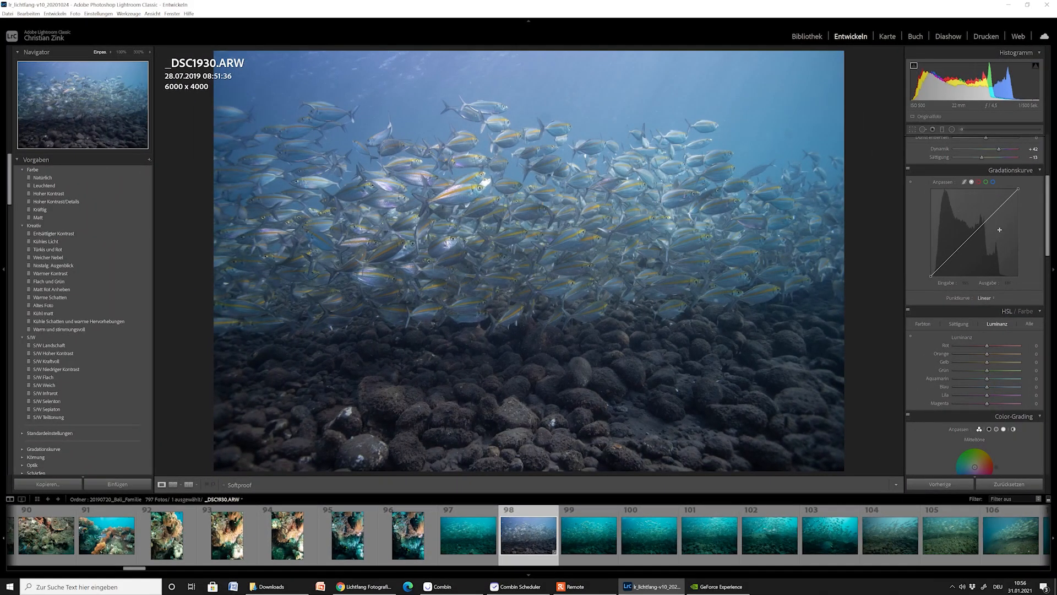
left_click(975, 233)
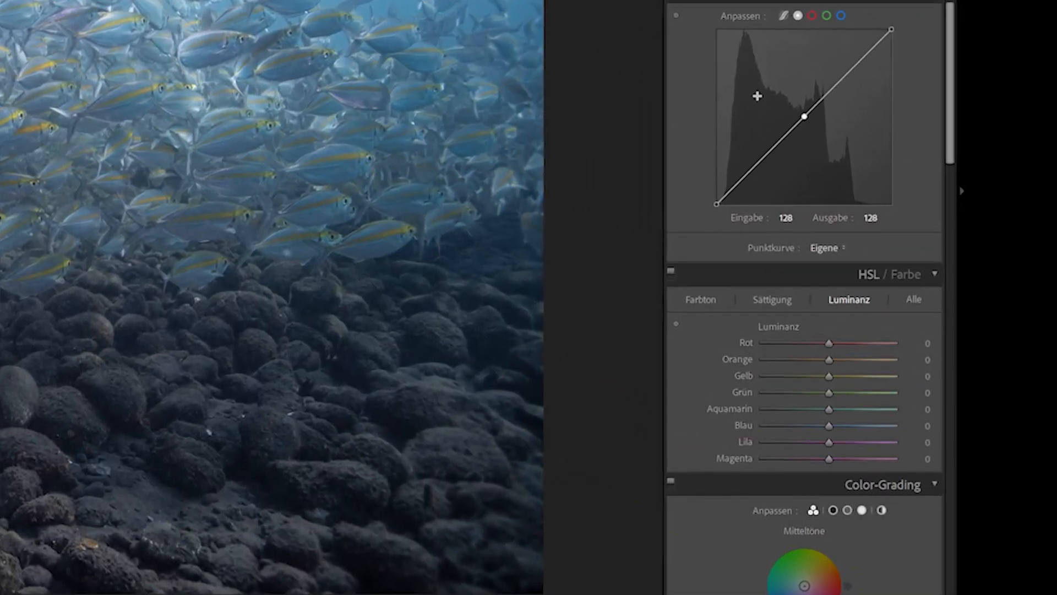
left_click_drag(805, 117, 797, 112)
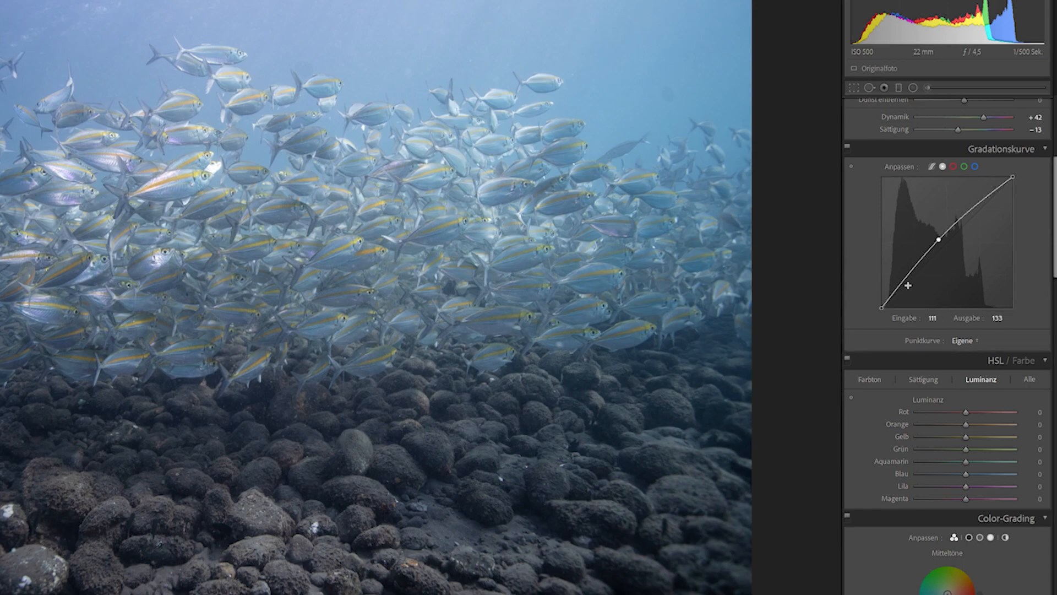
left_click_drag(904, 280, 903, 286)
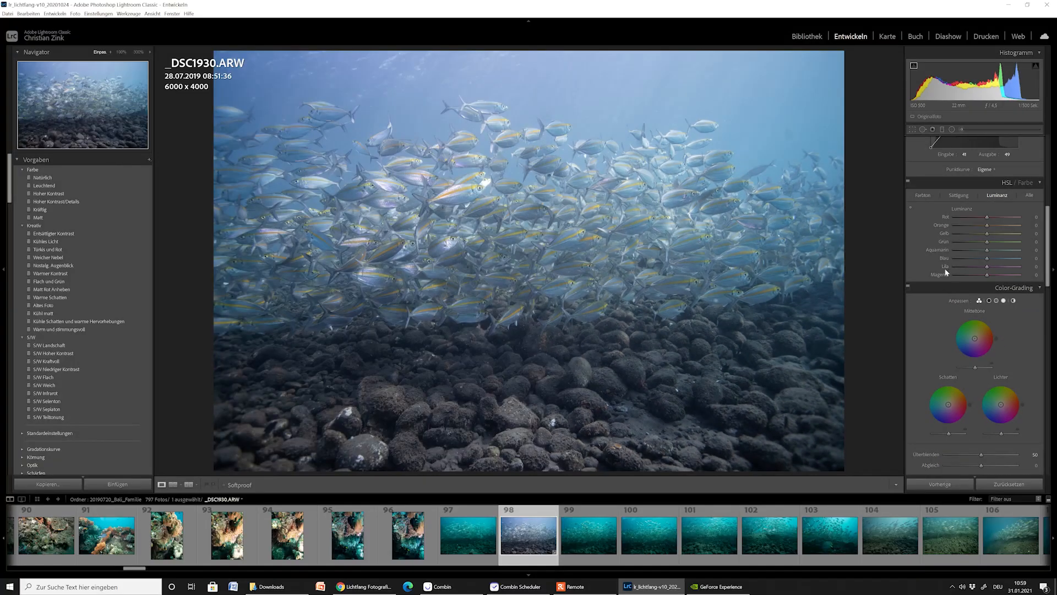
Step: Shift the HSL hue of Aquamarin to +55 and move the Blau hue slightly toward violet
left_click(924, 196)
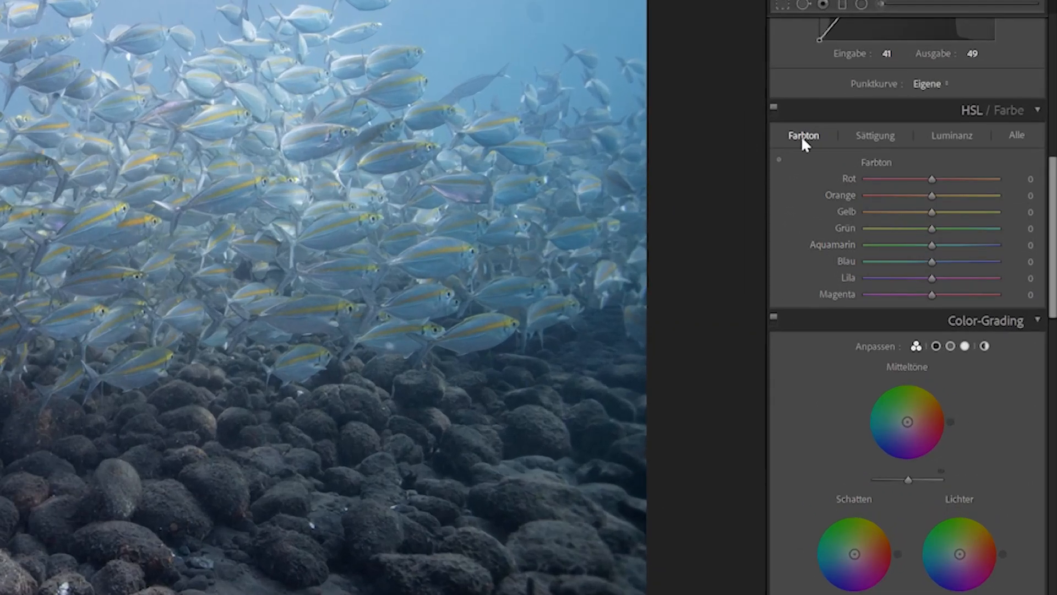
left_click_drag(931, 244, 974, 242)
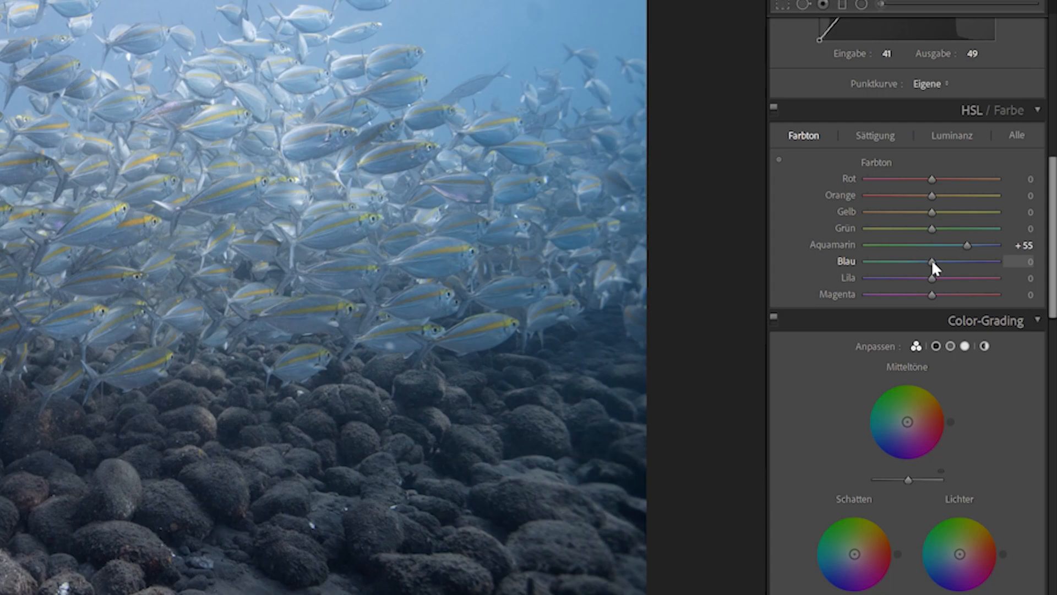
left_click_drag(932, 259, 943, 259)
Step: Increase the HSL saturation of Gelb, and lower the luminance of Aquamarin slightly and of Blau to −22
left_click(886, 136)
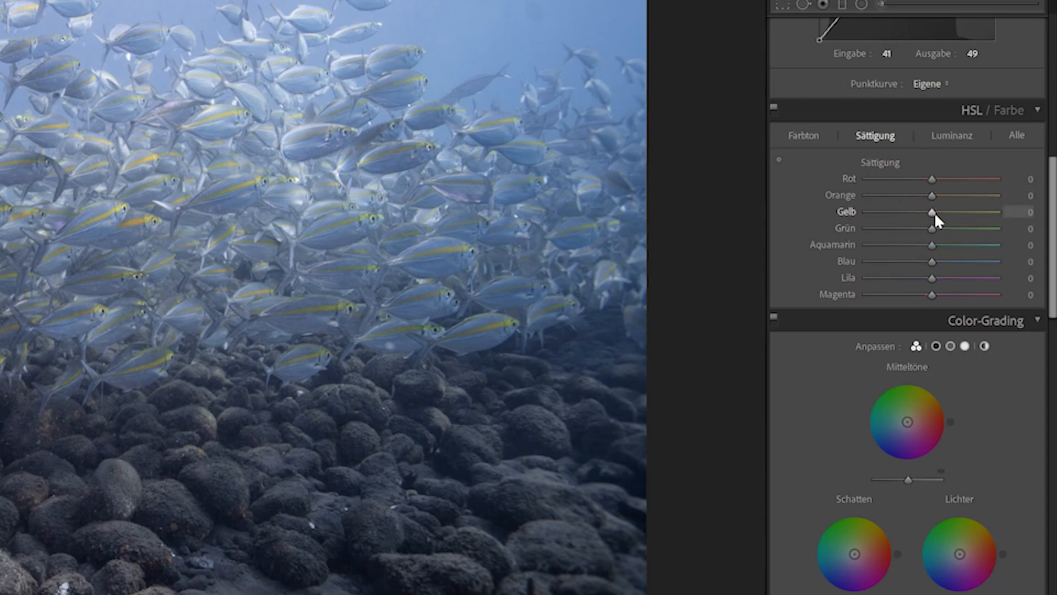
left_click_drag(931, 212, 954, 214)
left_click(960, 135)
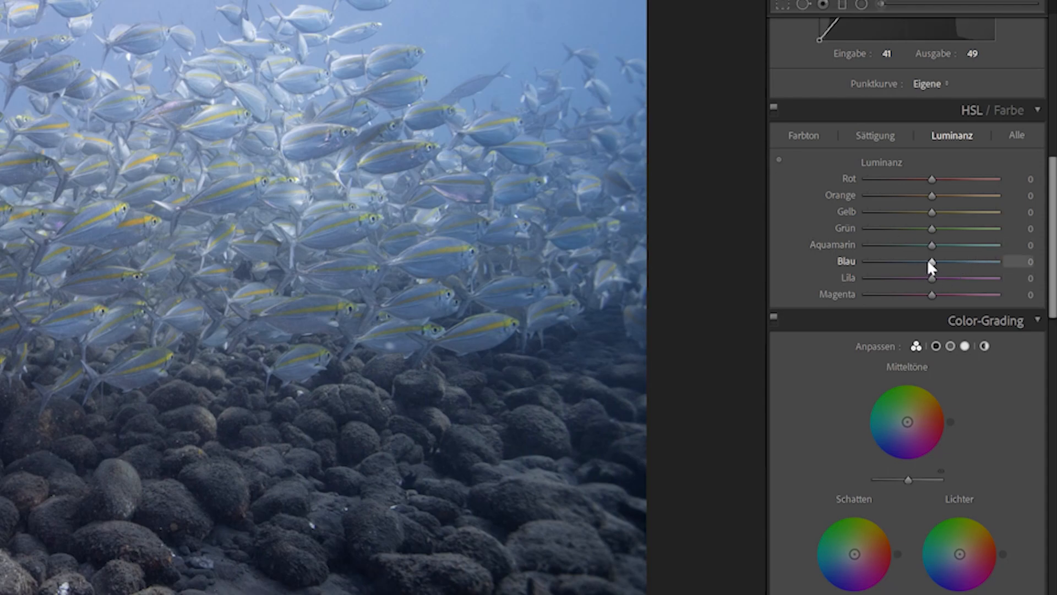
mouse_move(929, 262)
left_mouse_down()
mouse_move(913, 264)
mouse_move(917, 245)
left_mouse_up()
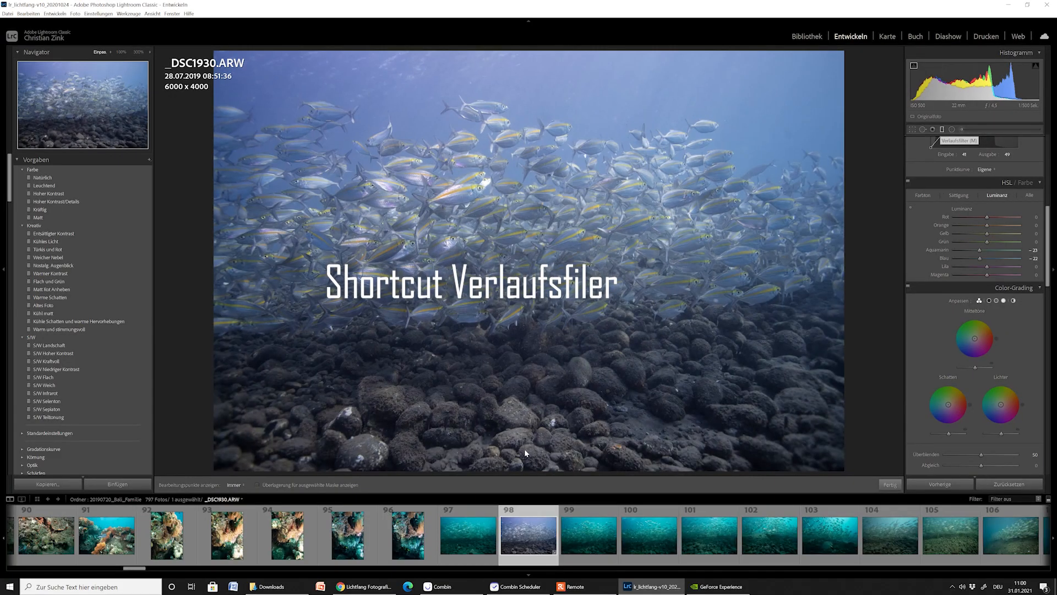
Step: Add a darkening graduated filter from the photo's lower edge across the seabed and shift it up toward the fish
key("m")
left_click_drag(518, 477, 514, 301)
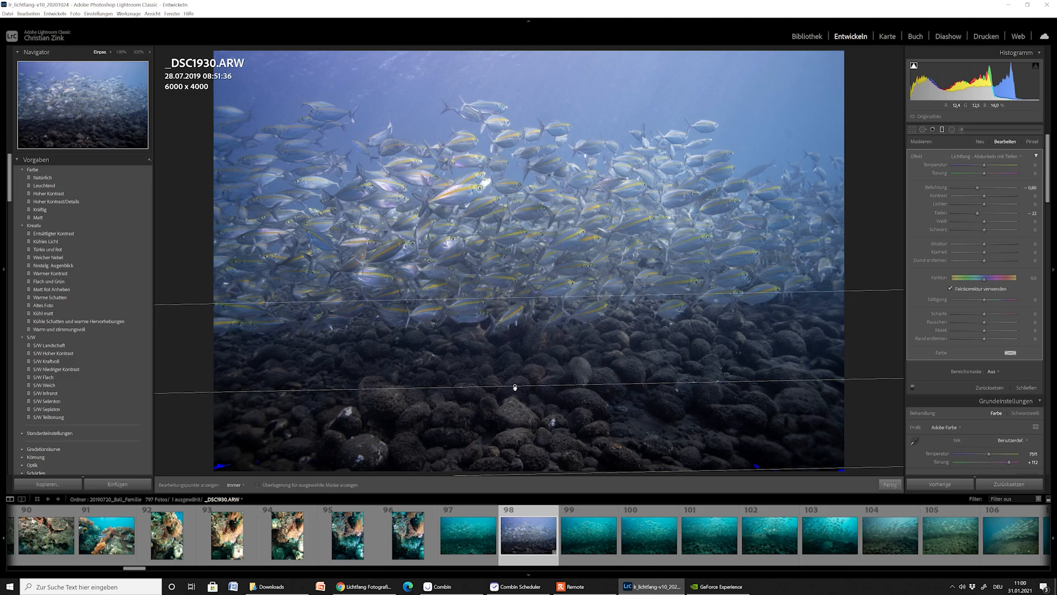
left_click_drag(515, 388, 515, 357)
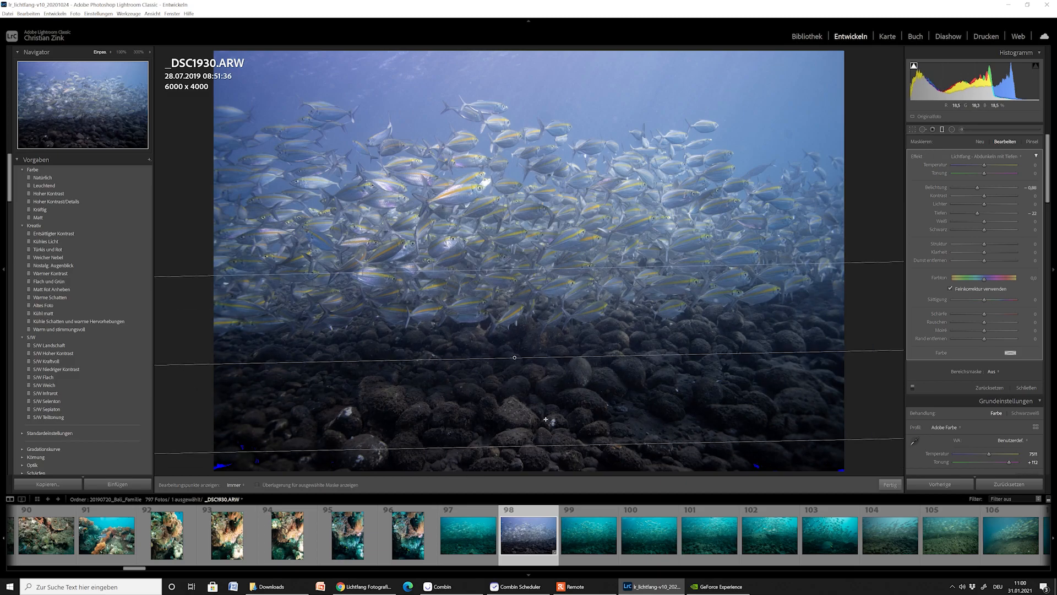
Step: Show the filter's mask overlay and restrict it with a Farbe range mask sampled from two seabed spots, with increased Stärke
key("o")
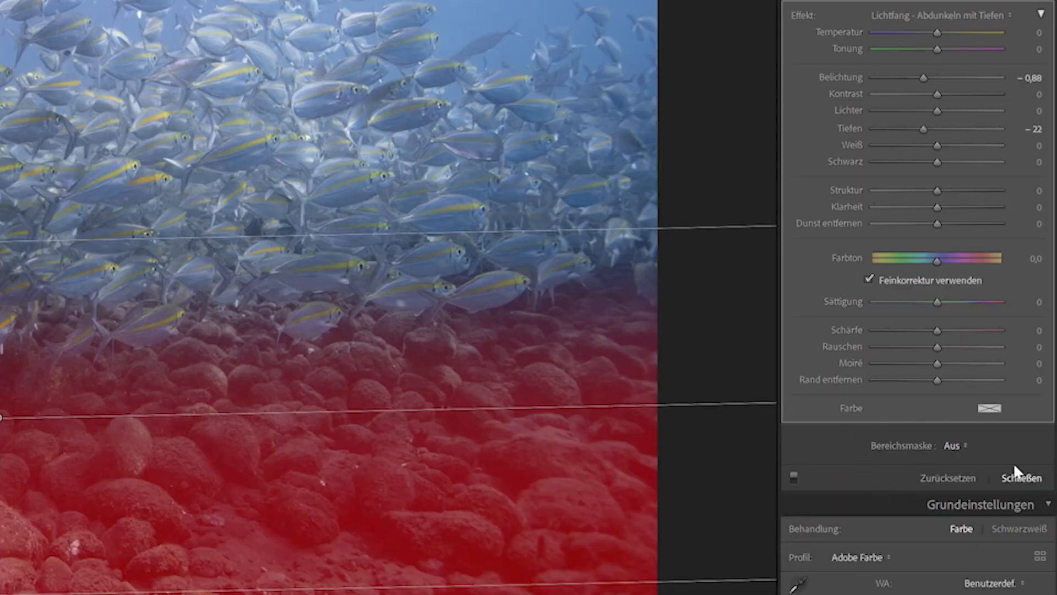
left_click(948, 446)
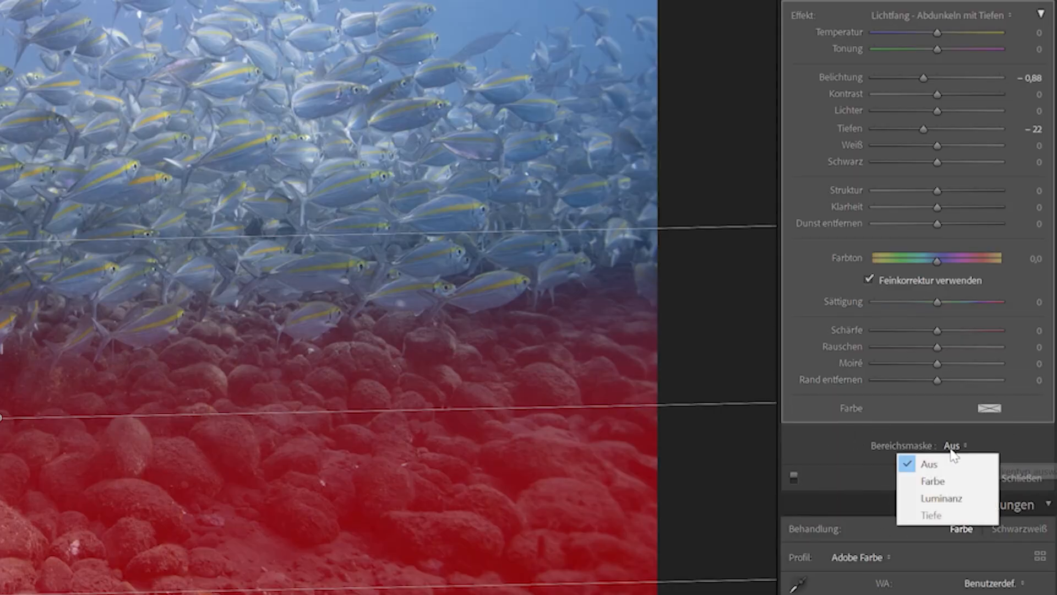
left_click(948, 482)
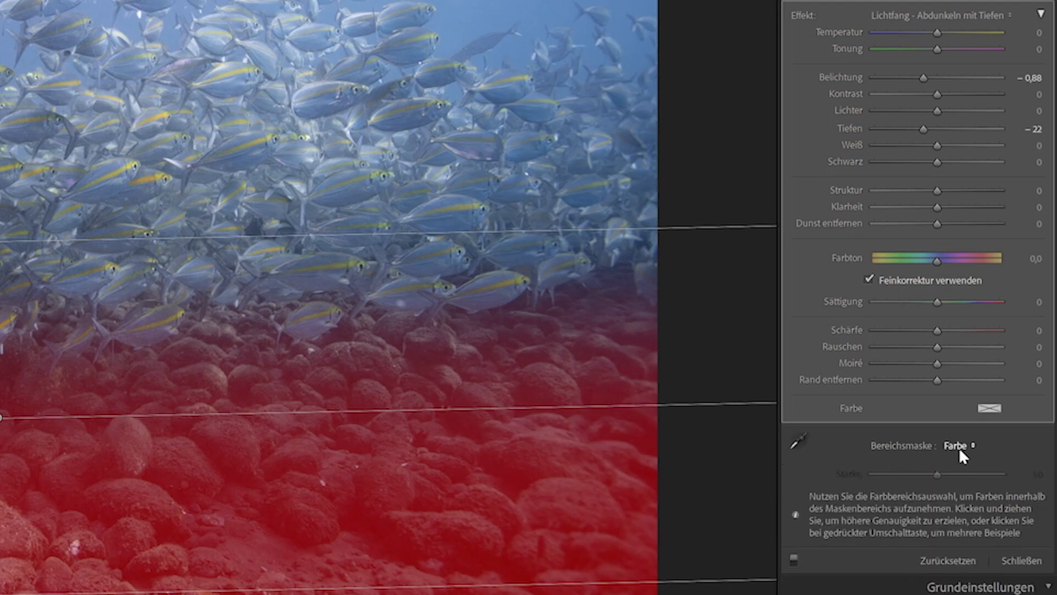
left_click(799, 440)
left_click(377, 385)
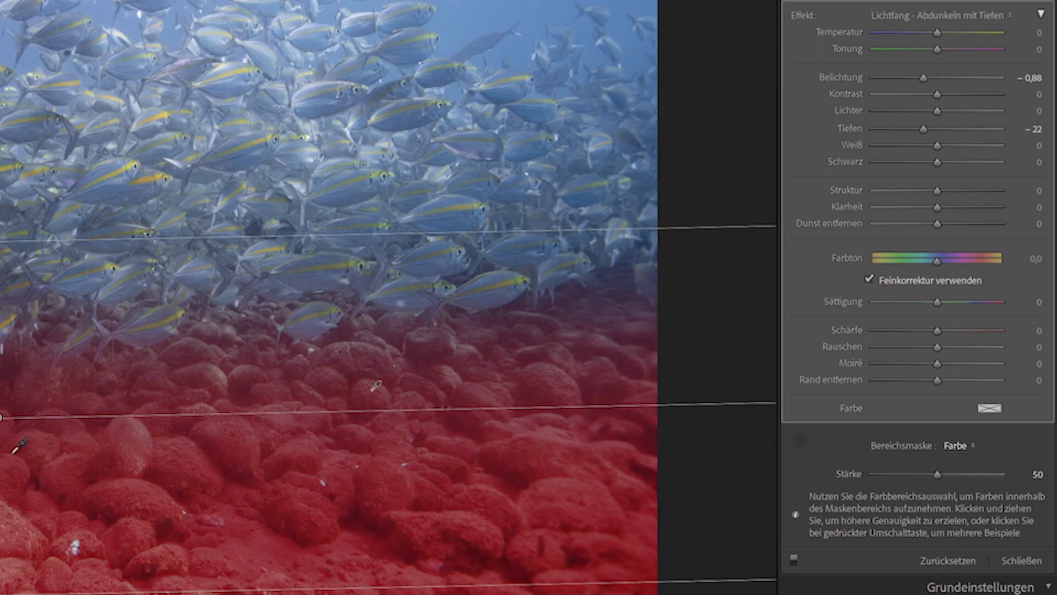
left_click(7, 483)
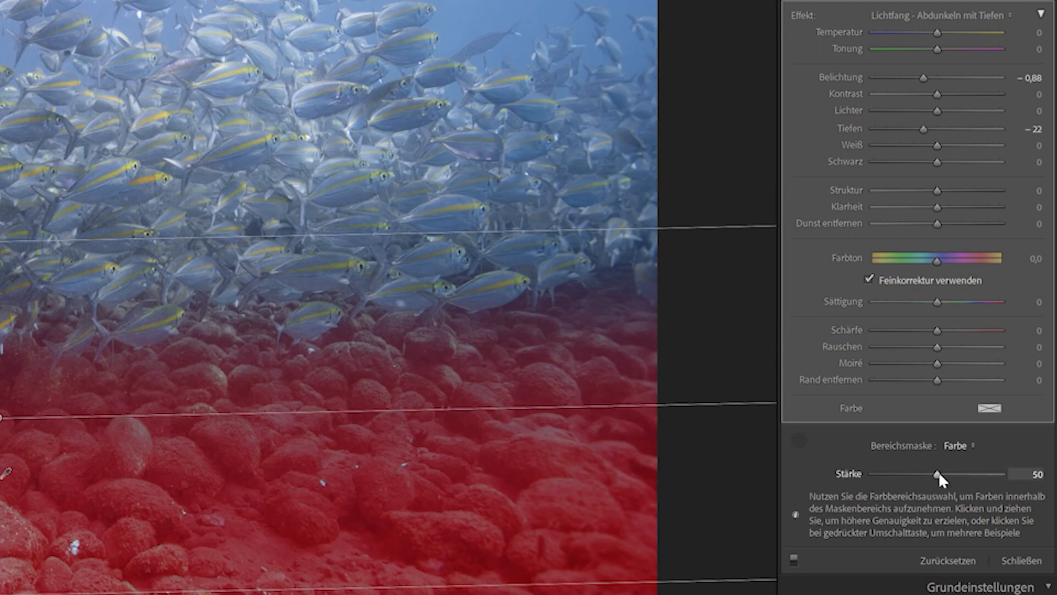
left_click_drag(939, 473, 978, 474)
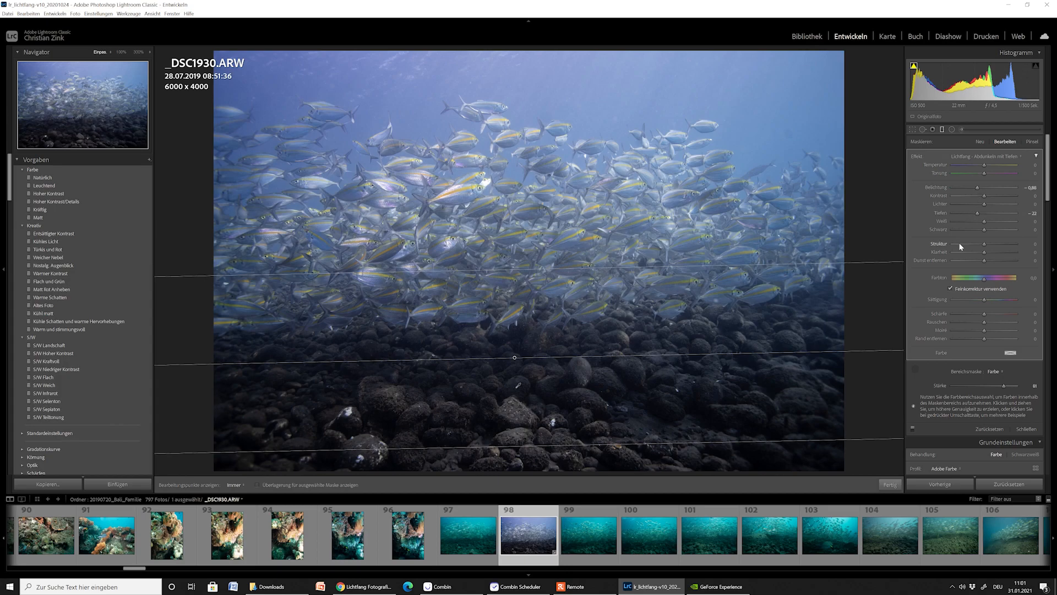
Step: Lower the Schwarz value of the graduated filter slightly to deepen the seabed
left_click_drag(984, 229, 973, 230)
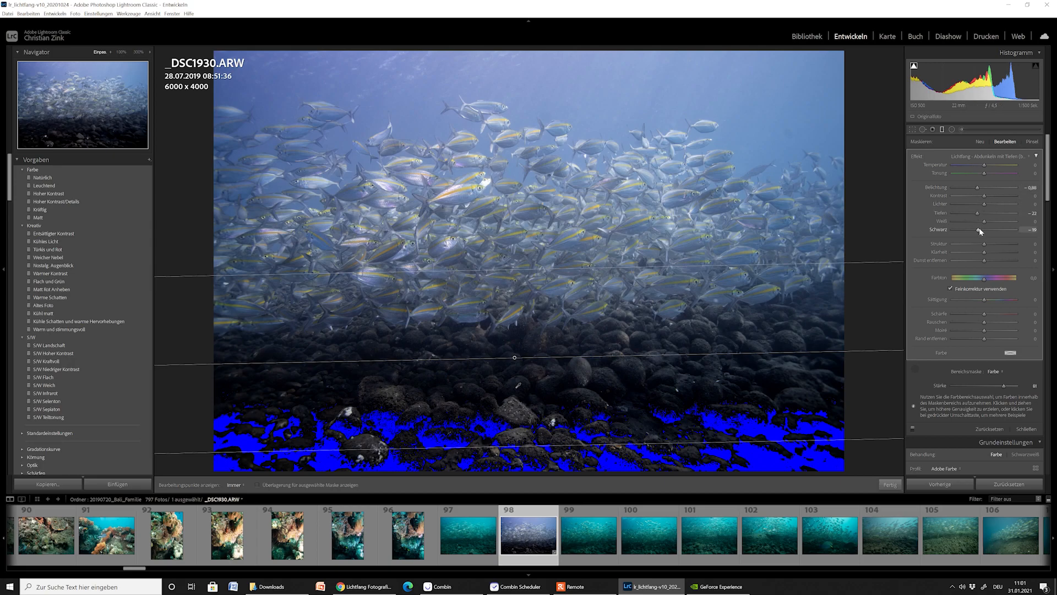
left_click_drag(979, 229, 983, 228)
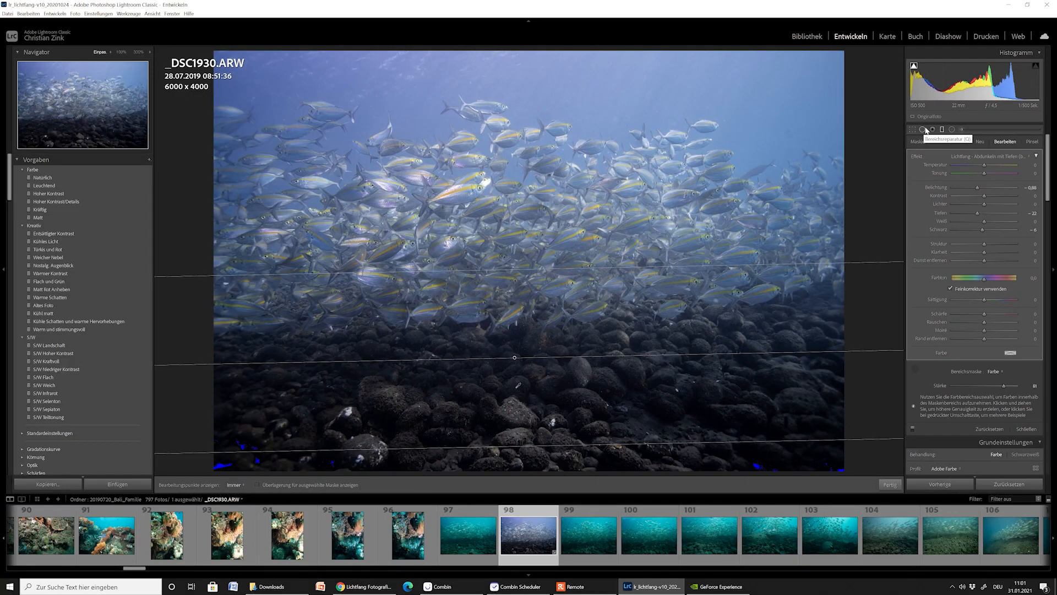
Step: Switch the photo's treatment to Schwarzweiß and heal the large dark spot in the open water near the right edge at 100%
left_click(798, 214)
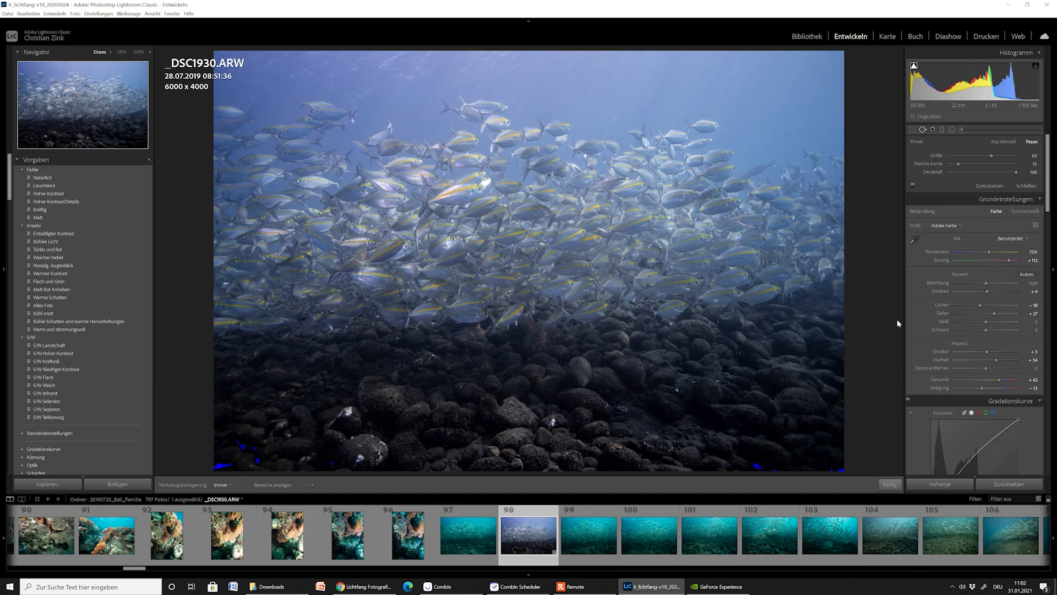
left_click(1026, 211)
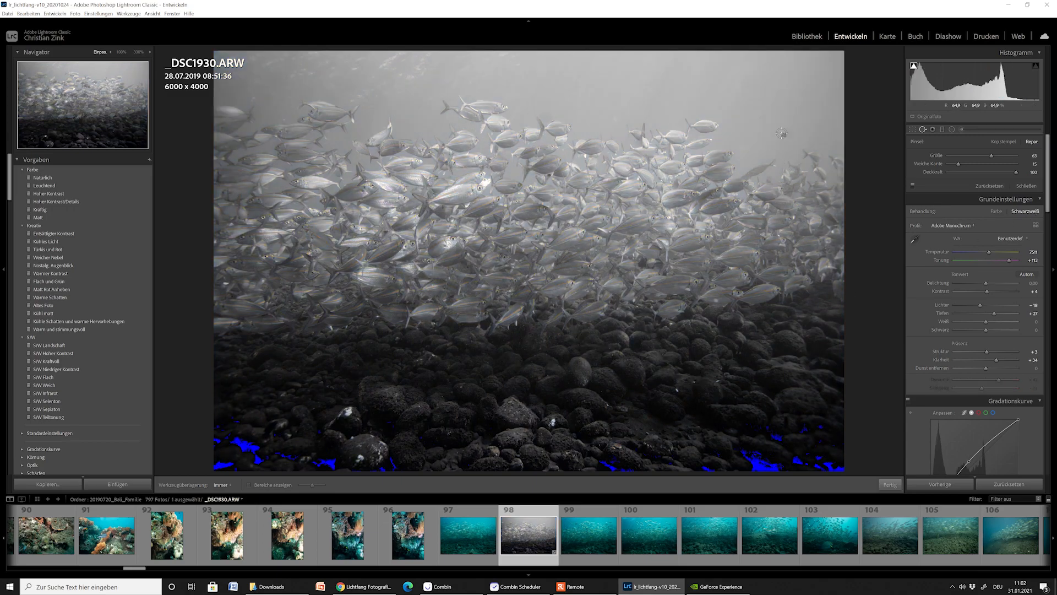
left_click(120, 52)
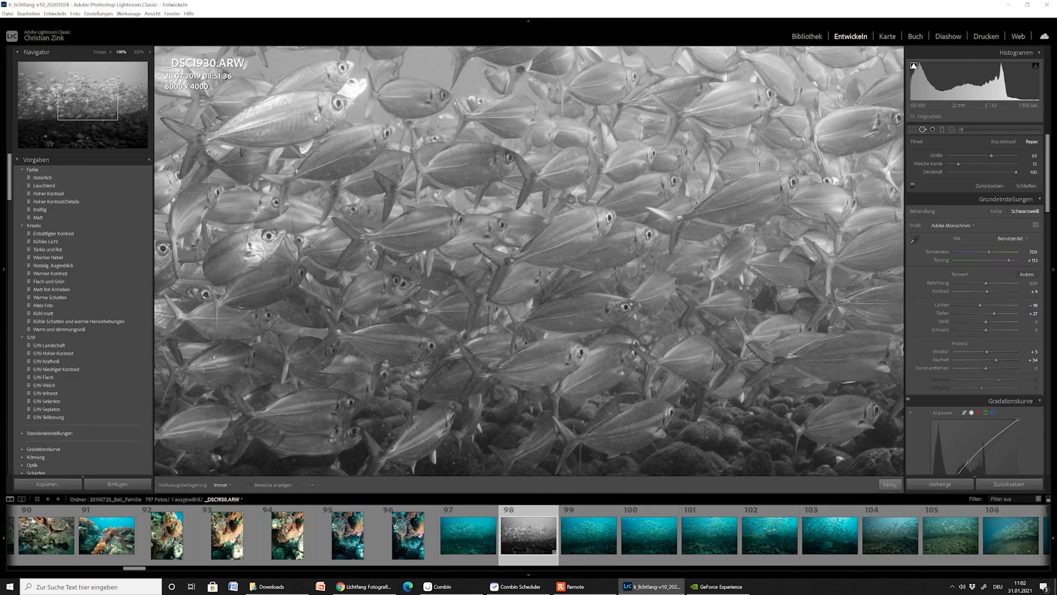
left_click(133, 79)
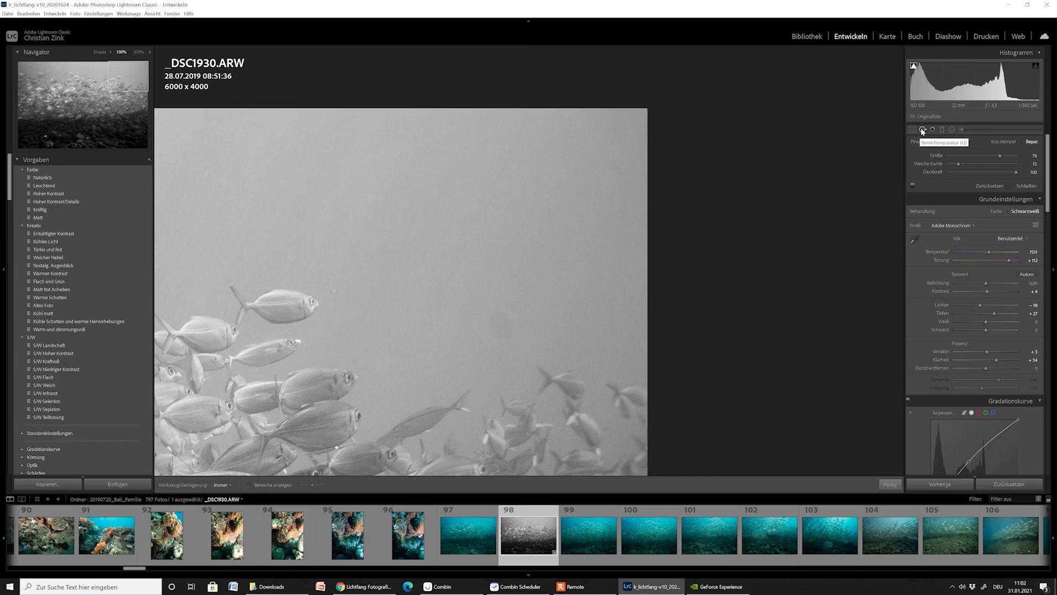
left_click(501, 325)
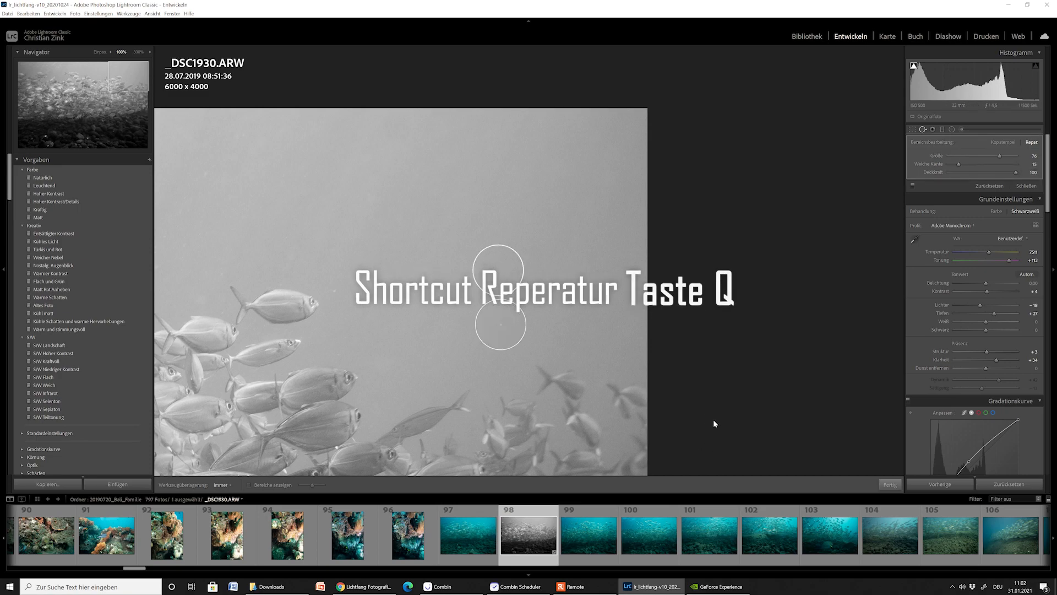
Step: Heal the small spots scattered through the open water above the fish school at 100% magnification
key("z")
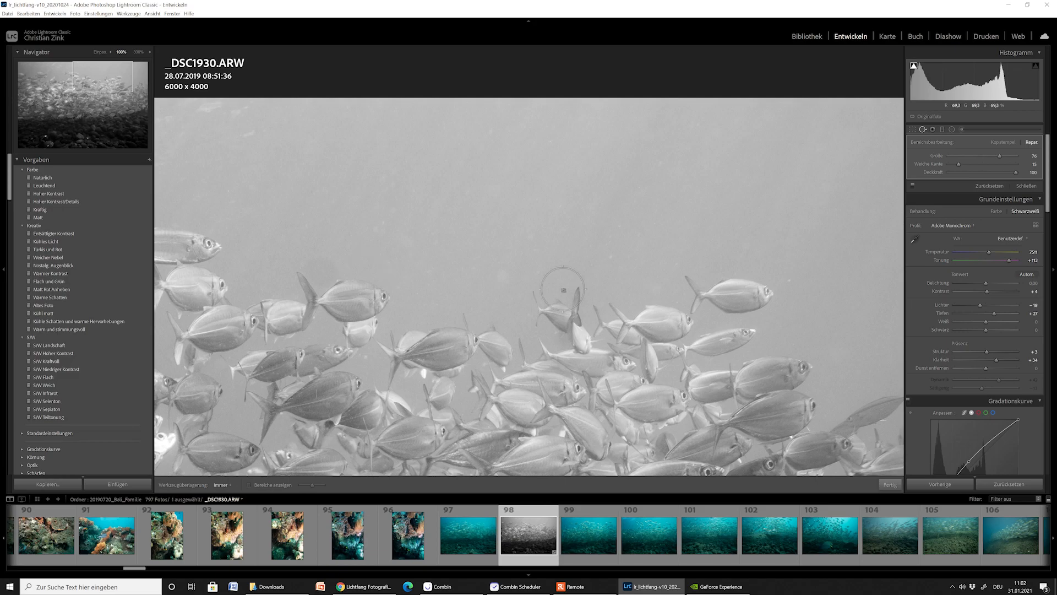
left_click(502, 275)
left_click(612, 257)
left_click(394, 209)
scroll(390, 236, "down", 2)
left_click(408, 239)
left_click(225, 189)
left_click(253, 209)
left_click(656, 163)
left_click(793, 278)
left_click_drag(98, 83, 46, 74)
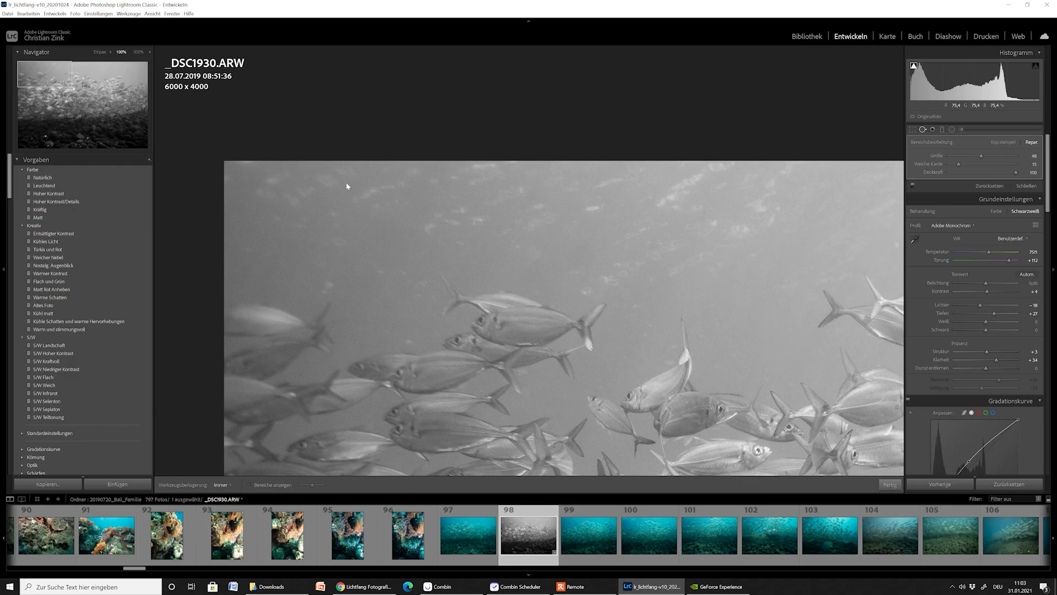
Step: Heal the bright spots on the stones along the middle of the seabed
mouse_move(75, 75)
left_mouse_down()
mouse_move(143, 80)
mouse_move(131, 81)
mouse_move(93, 143)
left_mouse_up()
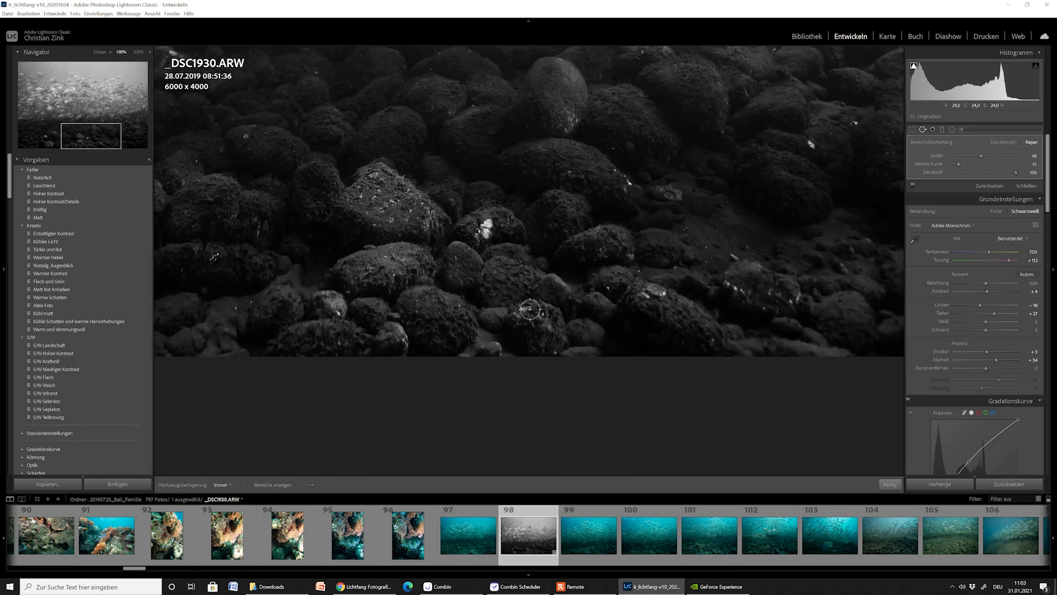
left_click(488, 227)
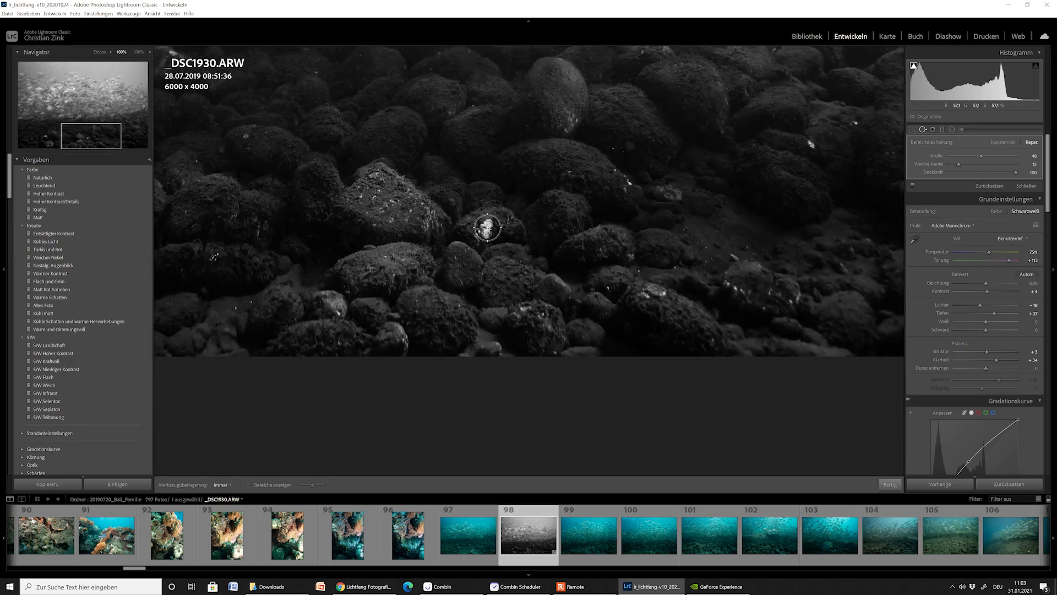
left_click(811, 144)
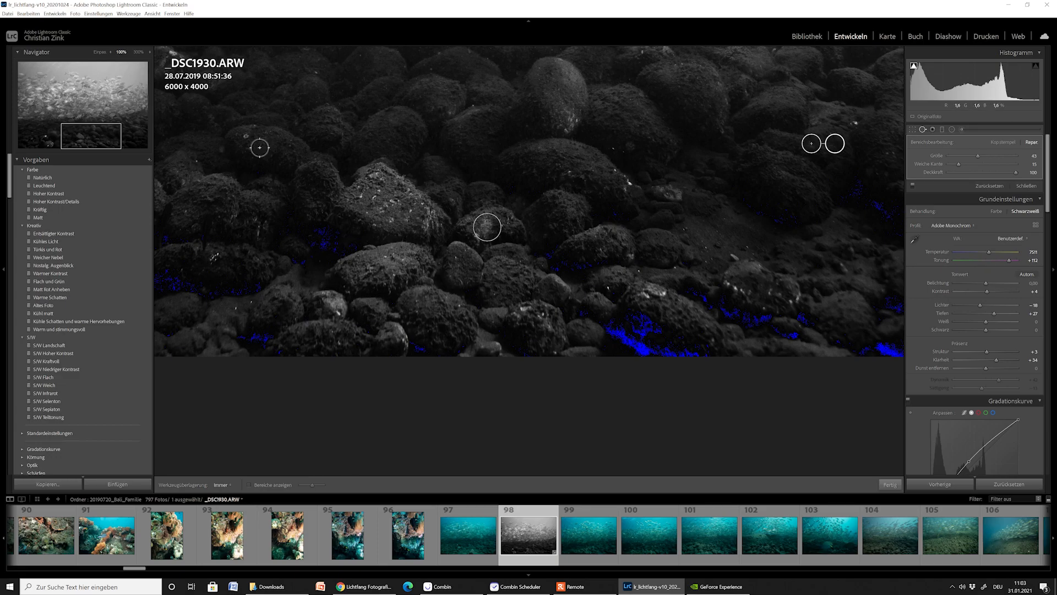
left_click(244, 134)
Step: Heal two bright spots on the seabed's right side and relocate the second repair's source area to nearby dark rock
left_click_drag(101, 132, 119, 131)
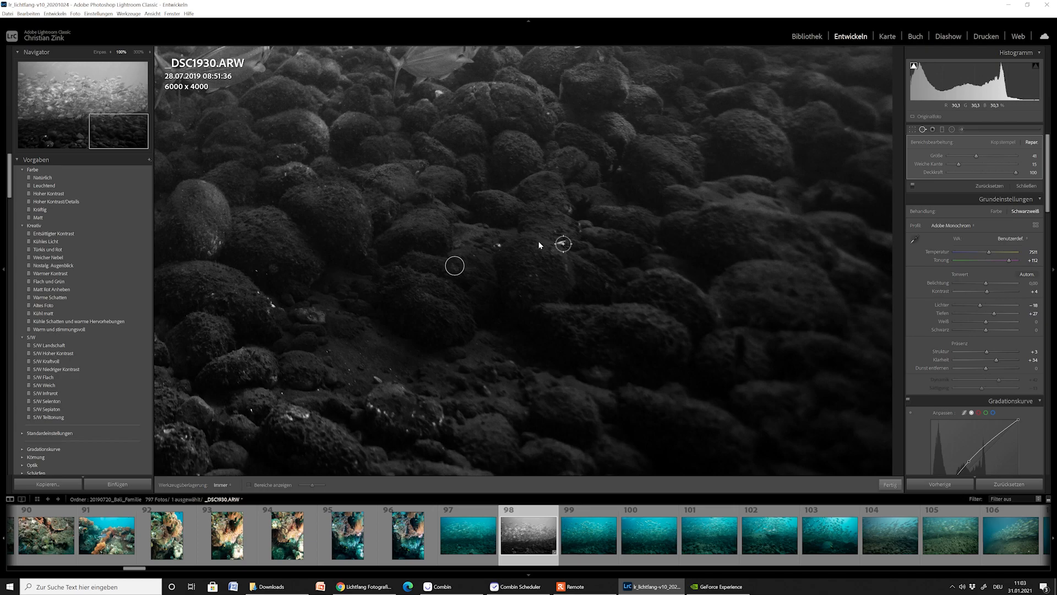
left_click(563, 243)
left_click(498, 244)
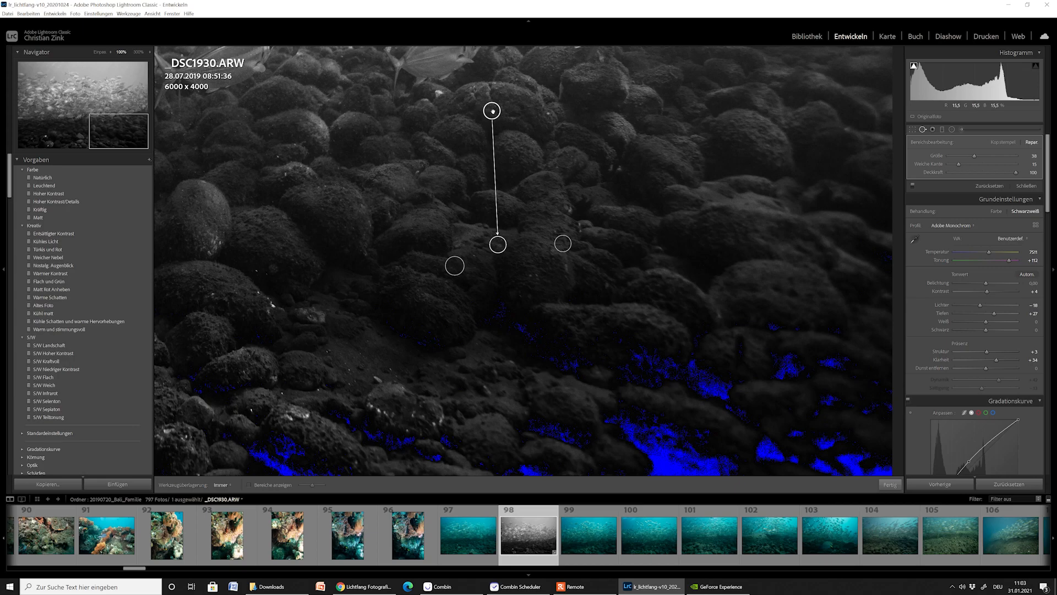
left_click_drag(492, 111, 538, 183)
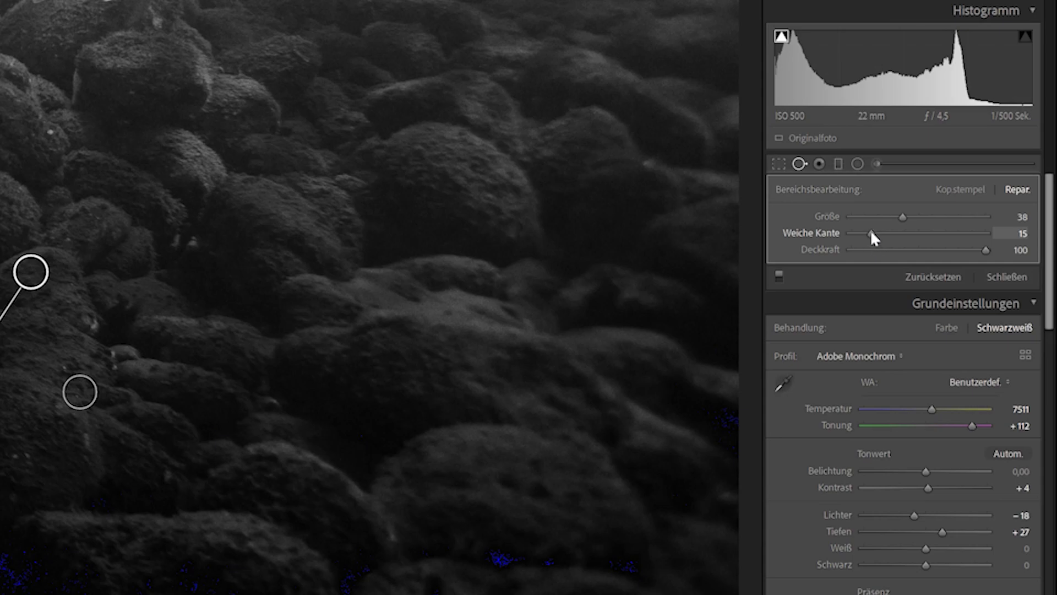
Step: Set the healing brush's Weiche Kante to 17 and heal the bright patches on the large stone near the photo's lower-left corner
mouse_move(870, 230)
left_mouse_down()
mouse_move(950, 233)
mouse_move(874, 236)
left_mouse_up()
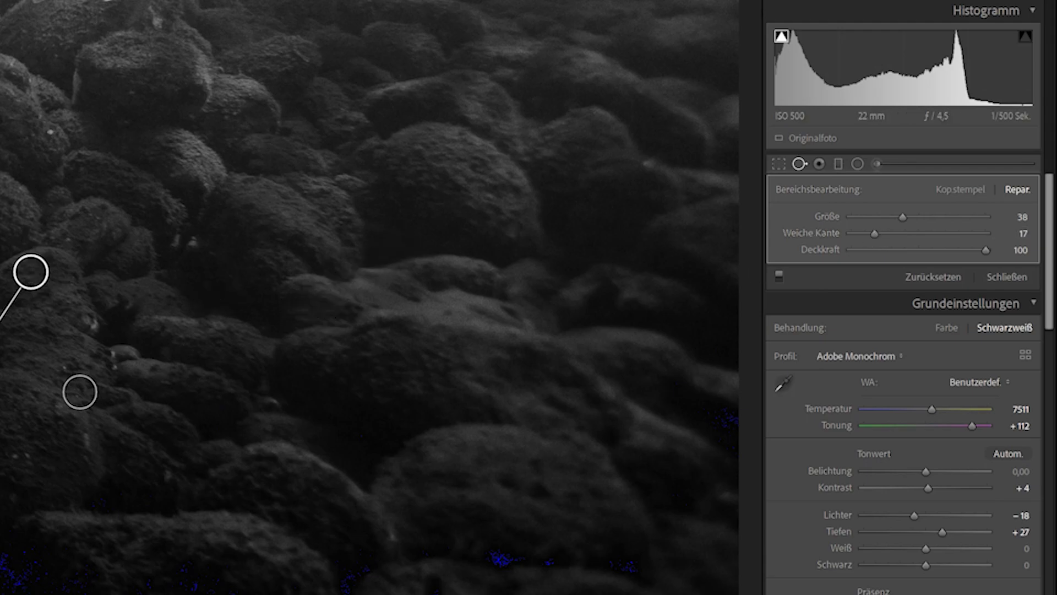
key("z")
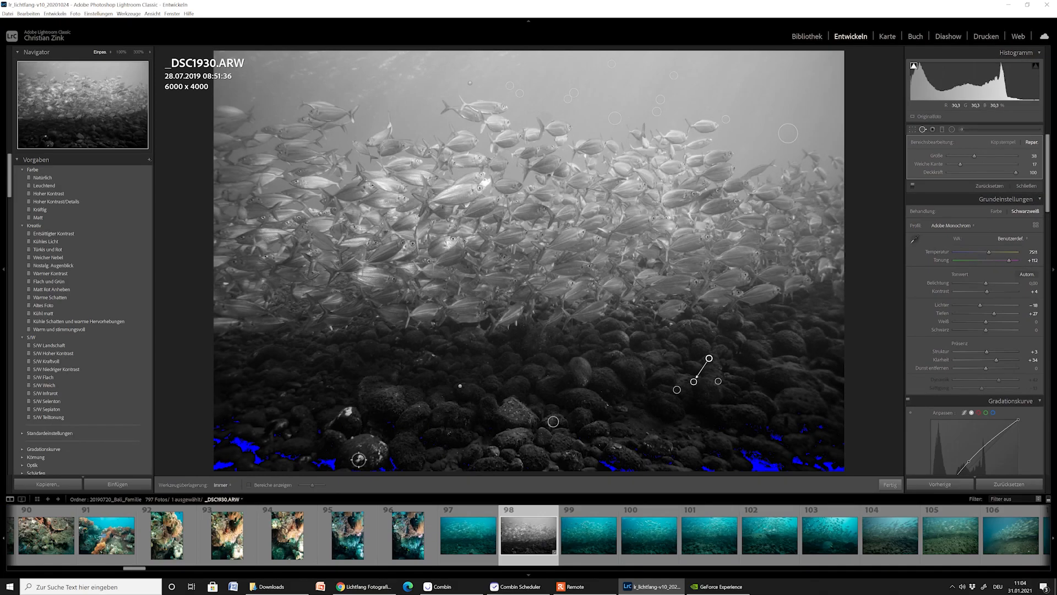
left_click(360, 457)
left_click(379, 454)
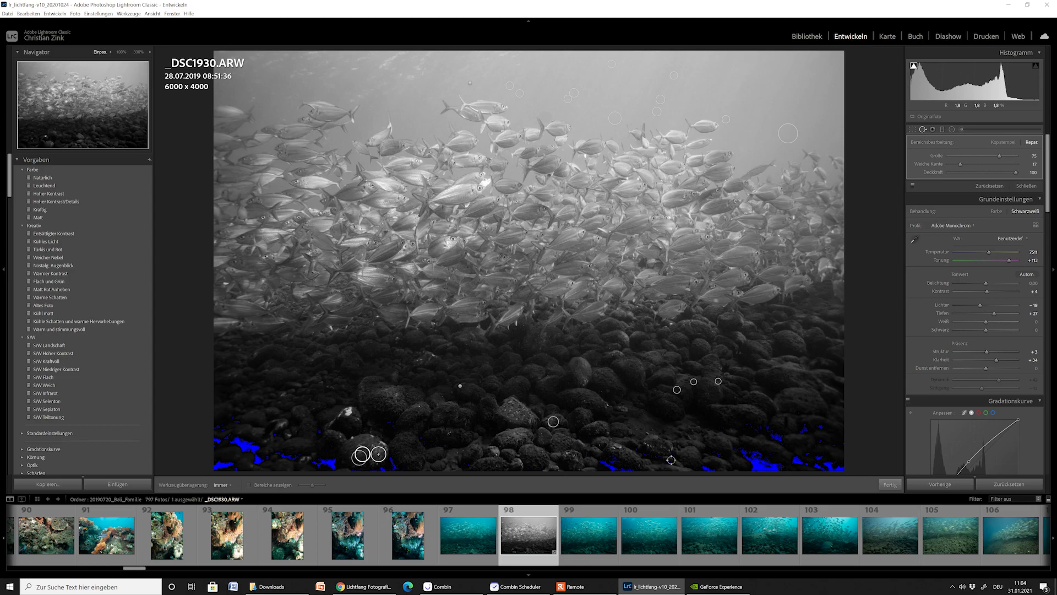
Step: Switch the photo's treatment back to Farbe and heal the remaining white patch on the stone in the lower-left seabed
left_click(996, 211)
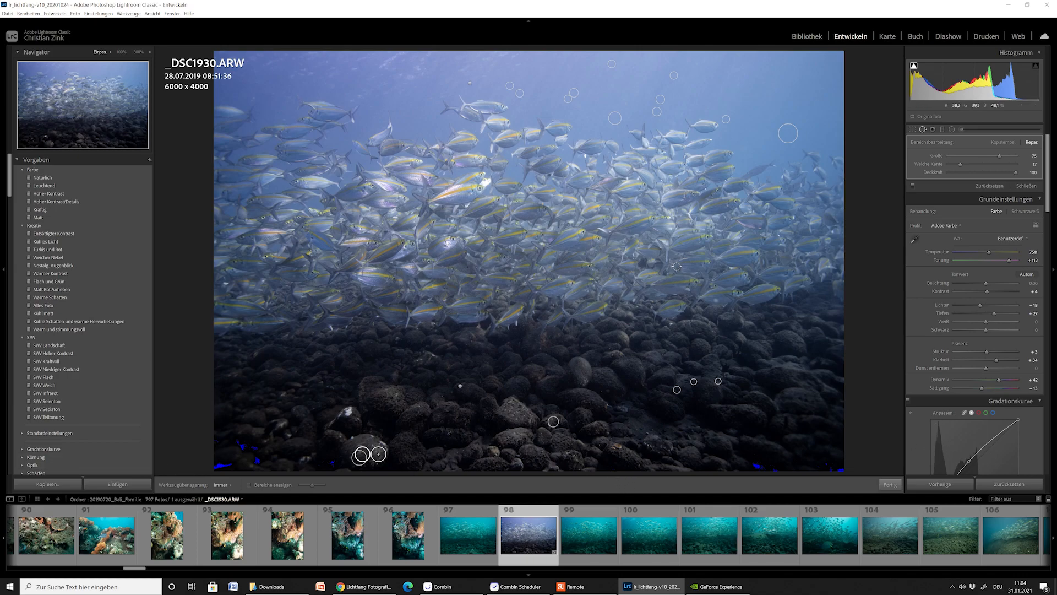
left_click(921, 130)
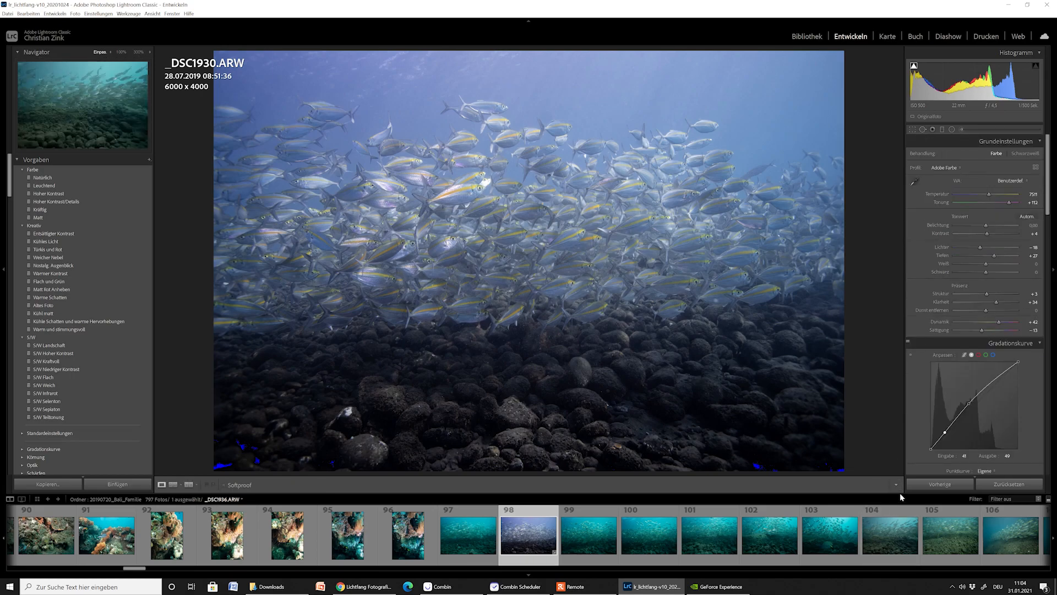
left_click(923, 130)
scroll(310, 441, "up", 10)
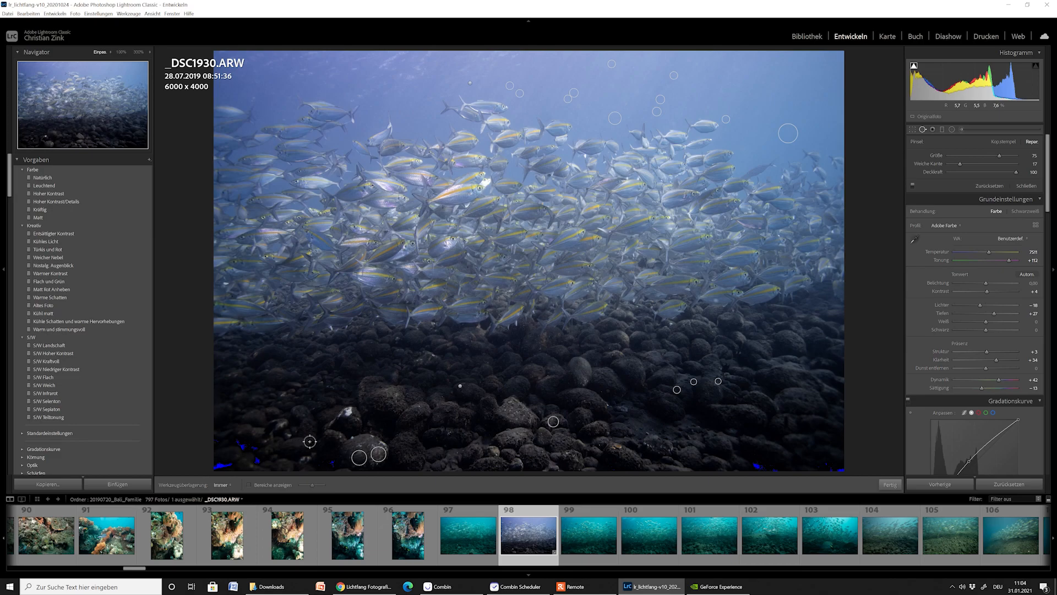
left_click(347, 410)
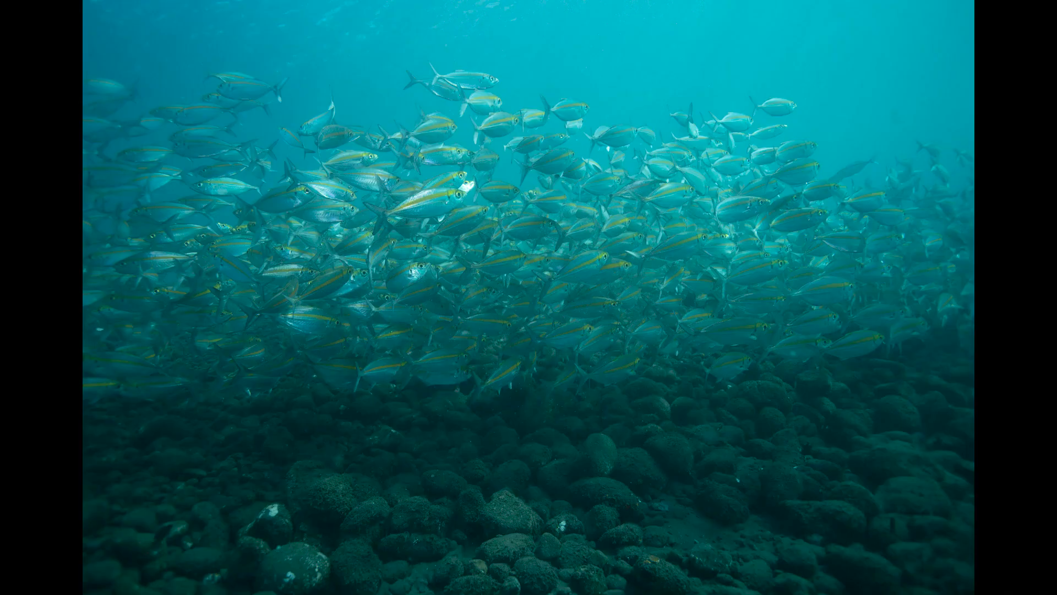